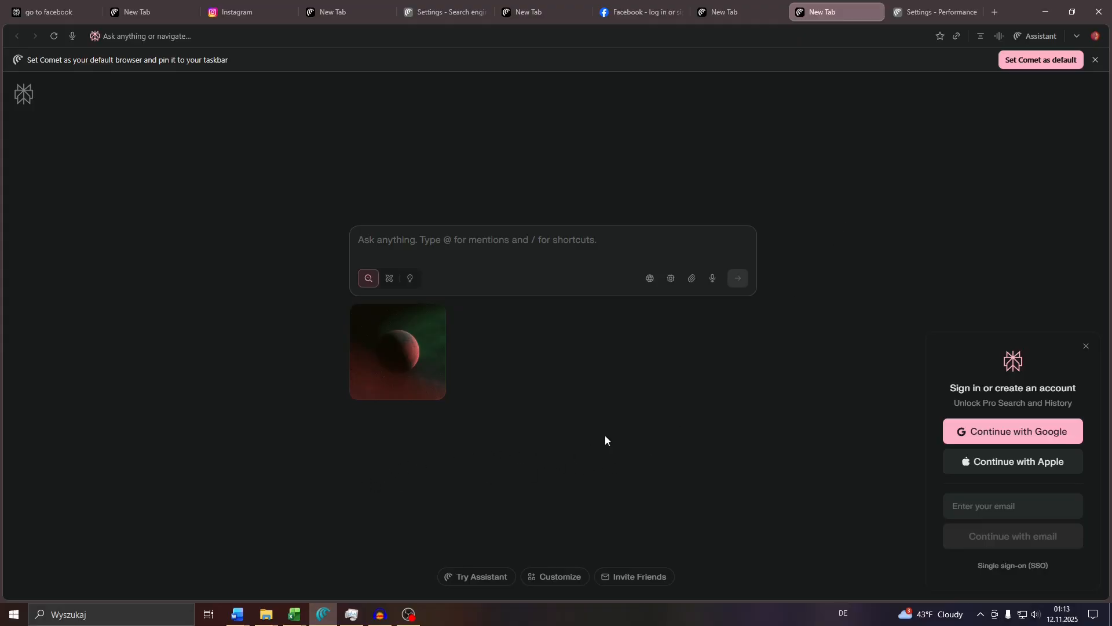
# Dismiss the sign-in prompt and examine Comet's memory usage in the Windows Task Manager
pyautogui.click(1084, 348)
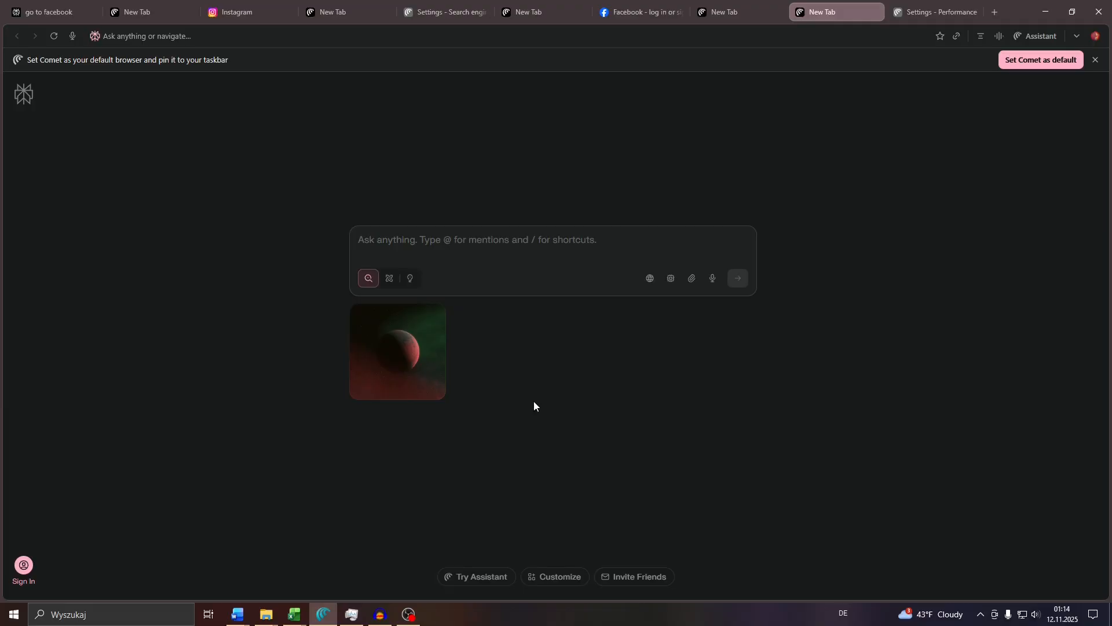
pyautogui.click(352, 614)
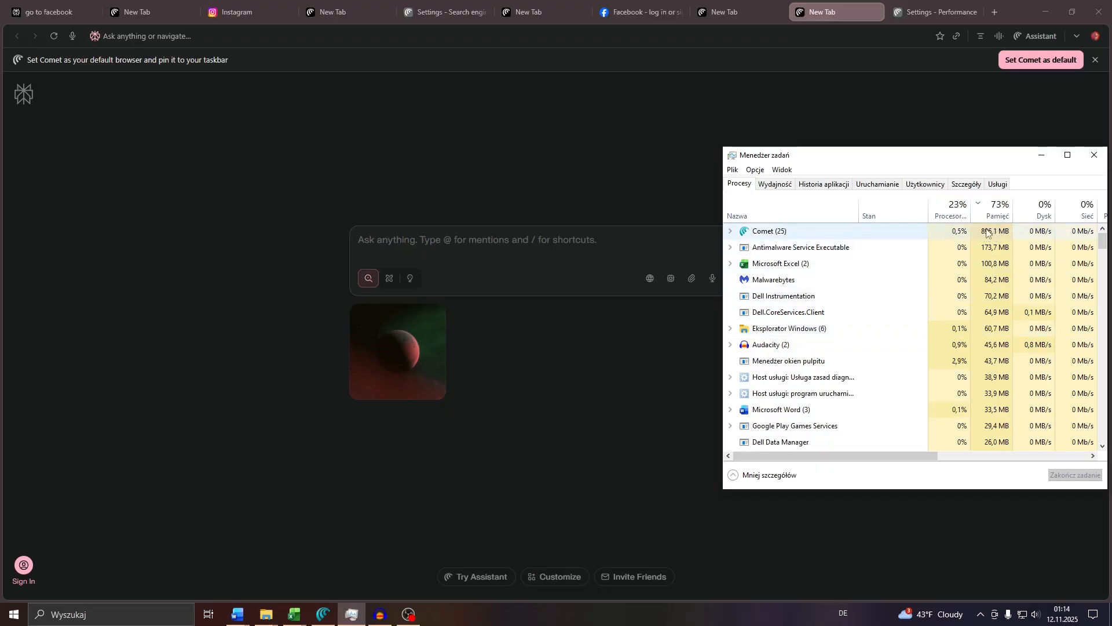
pyautogui.click(945, 126)
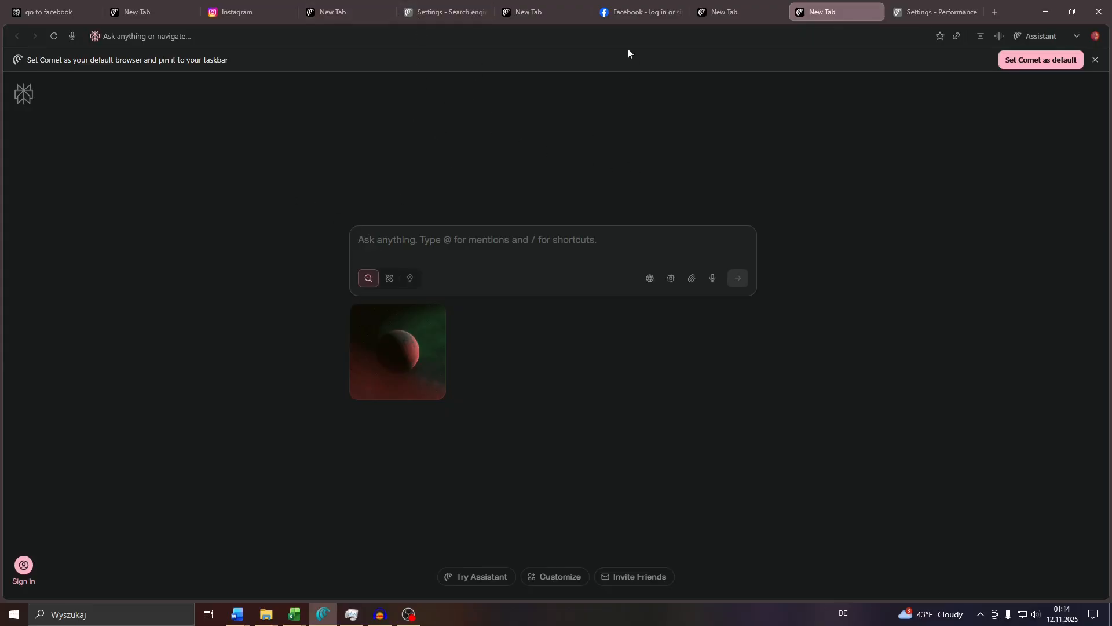
# Turn Memory Saver off and back on in the browser's Performance settings
pyautogui.moveTo(626, 18)
pyautogui.click(1075, 37)
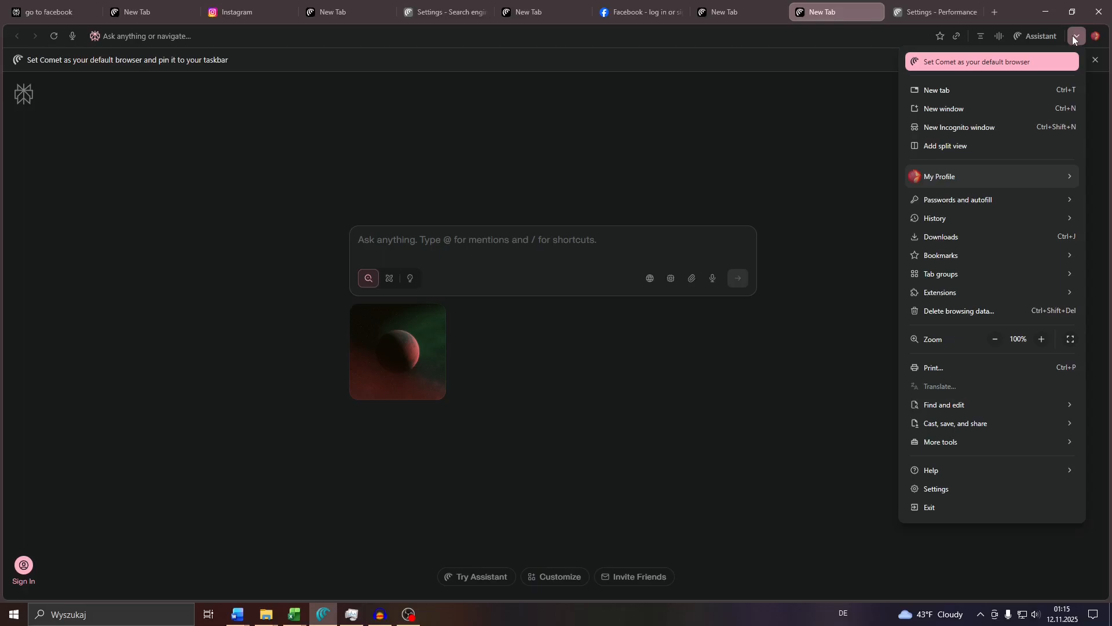
pyautogui.click(934, 489)
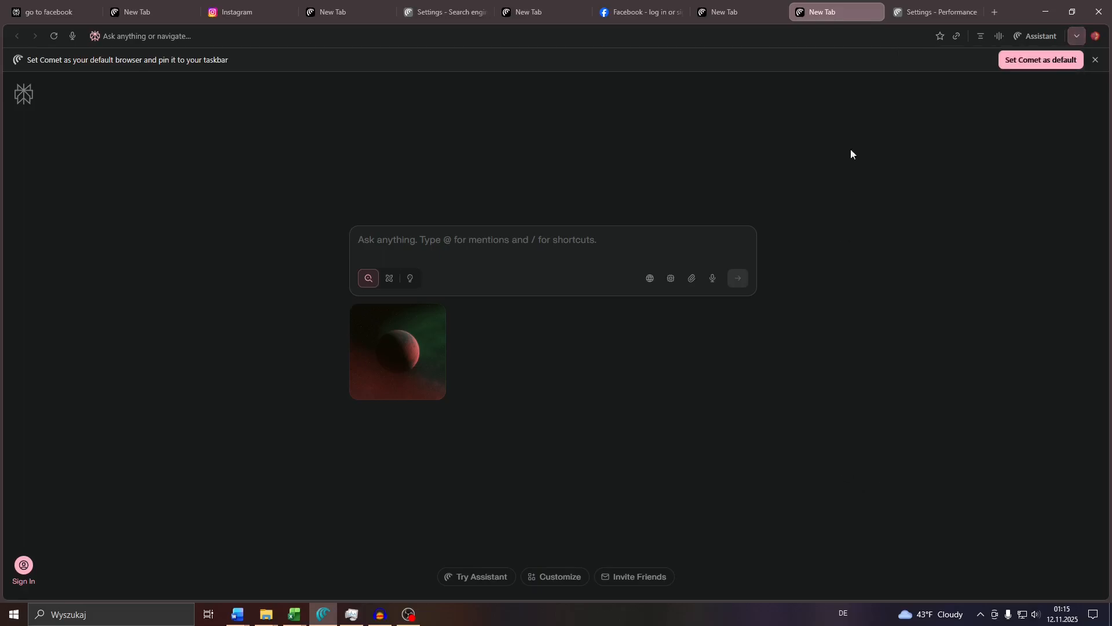
pyautogui.click(912, 18)
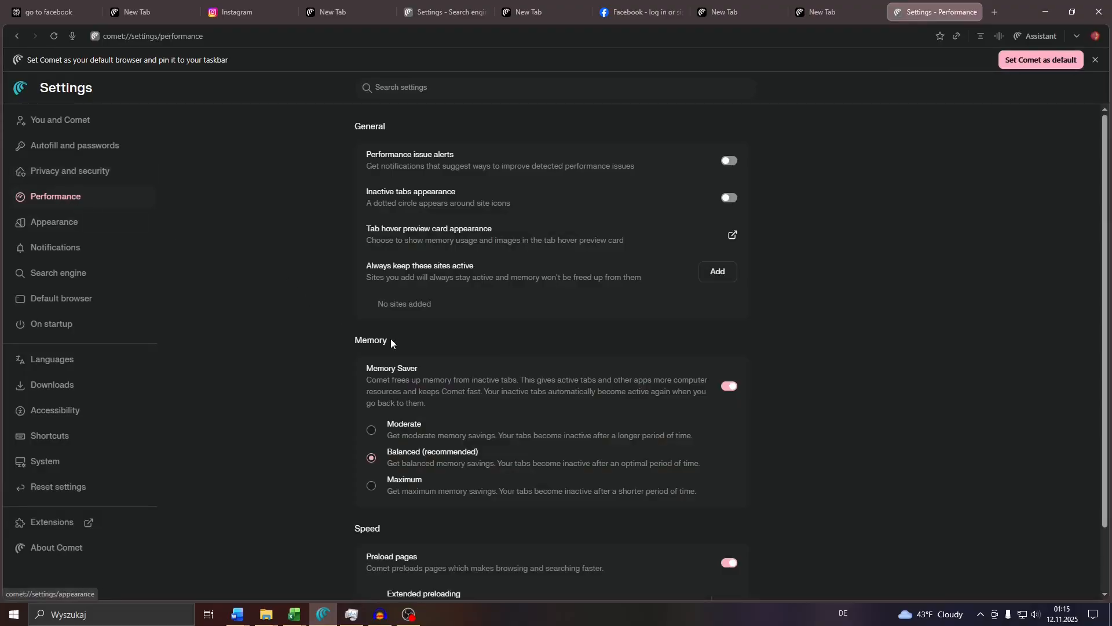
pyautogui.scroll(-1, 389, 333)
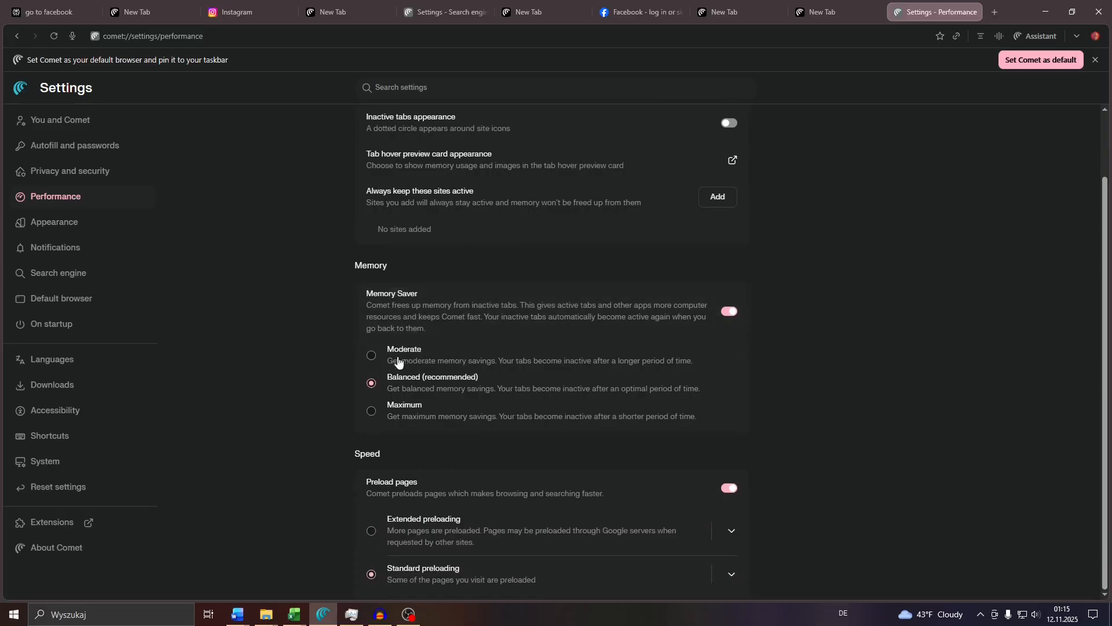
pyautogui.click(728, 312)
pyautogui.click(734, 387)
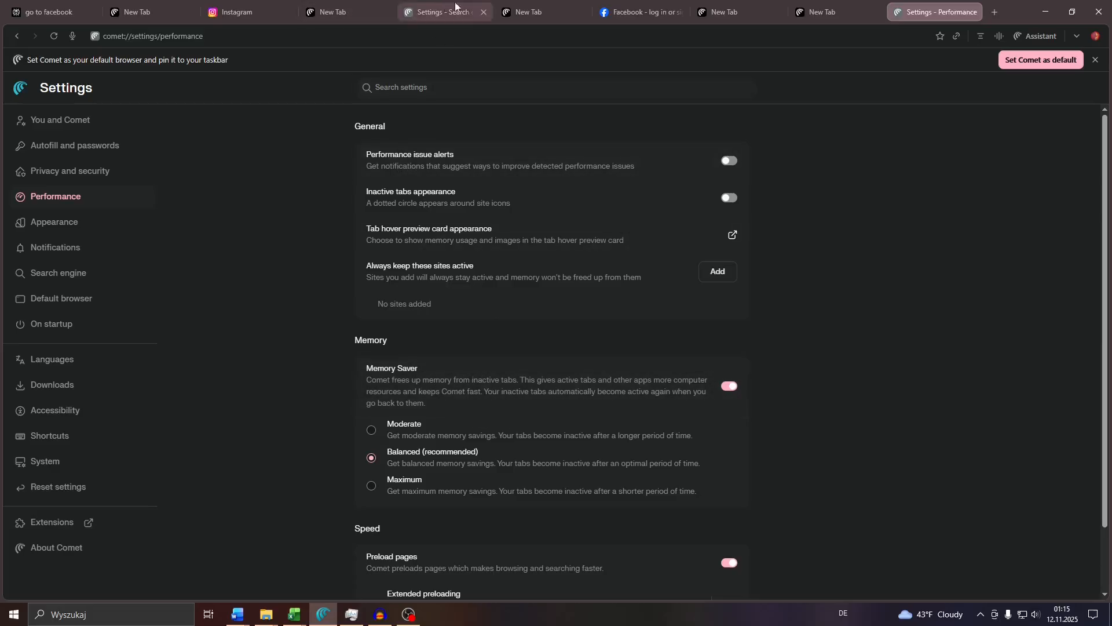
pyautogui.click(528, 11)
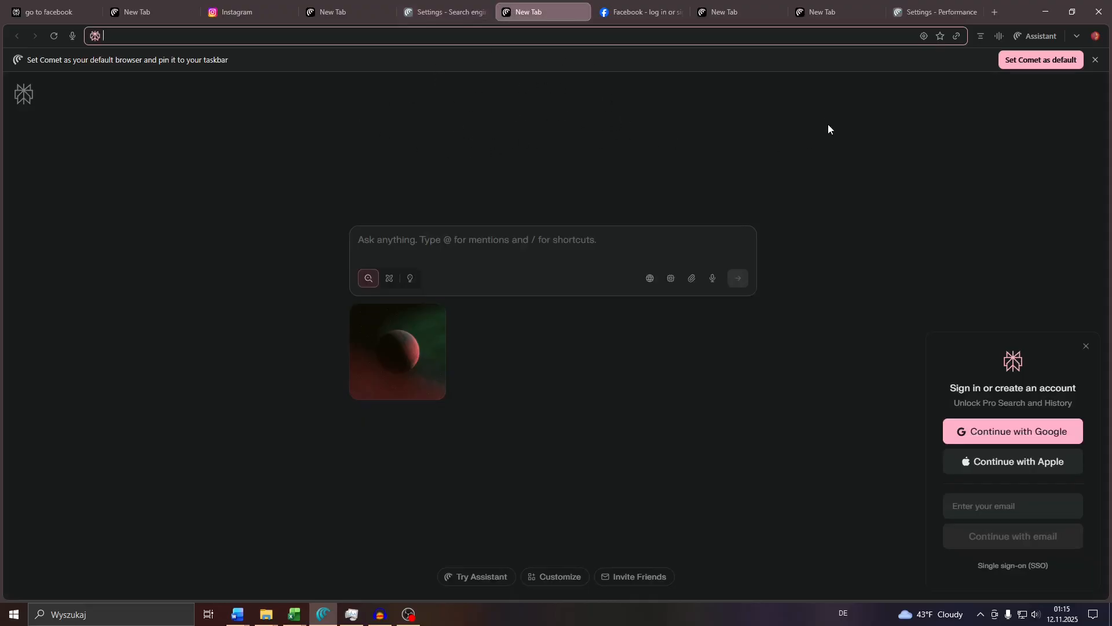
pyautogui.click(927, 10)
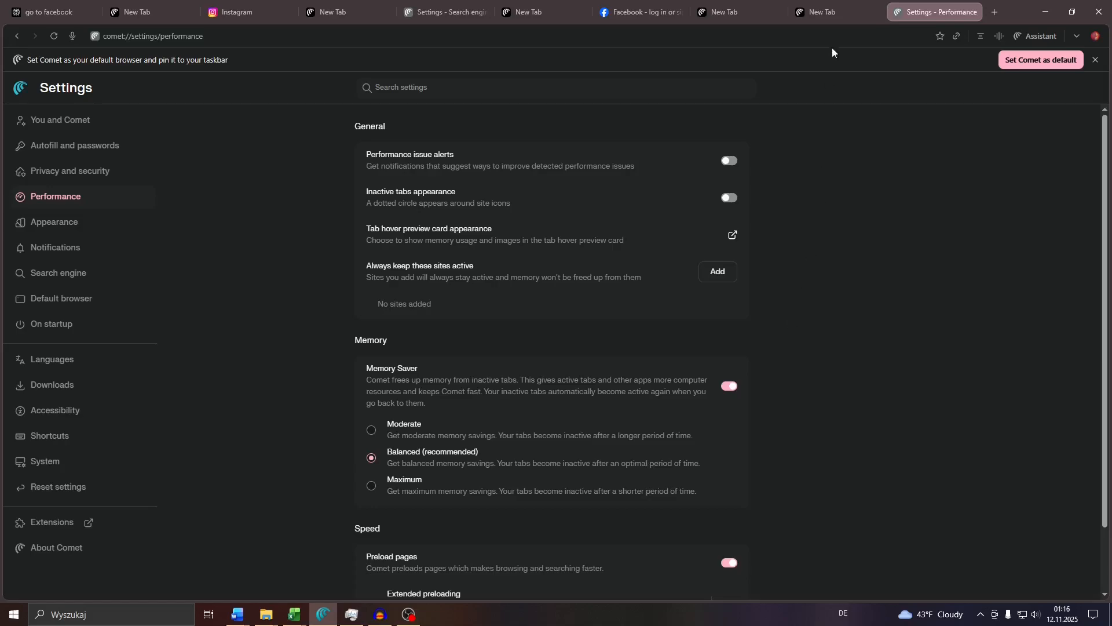
pyautogui.click(835, 12)
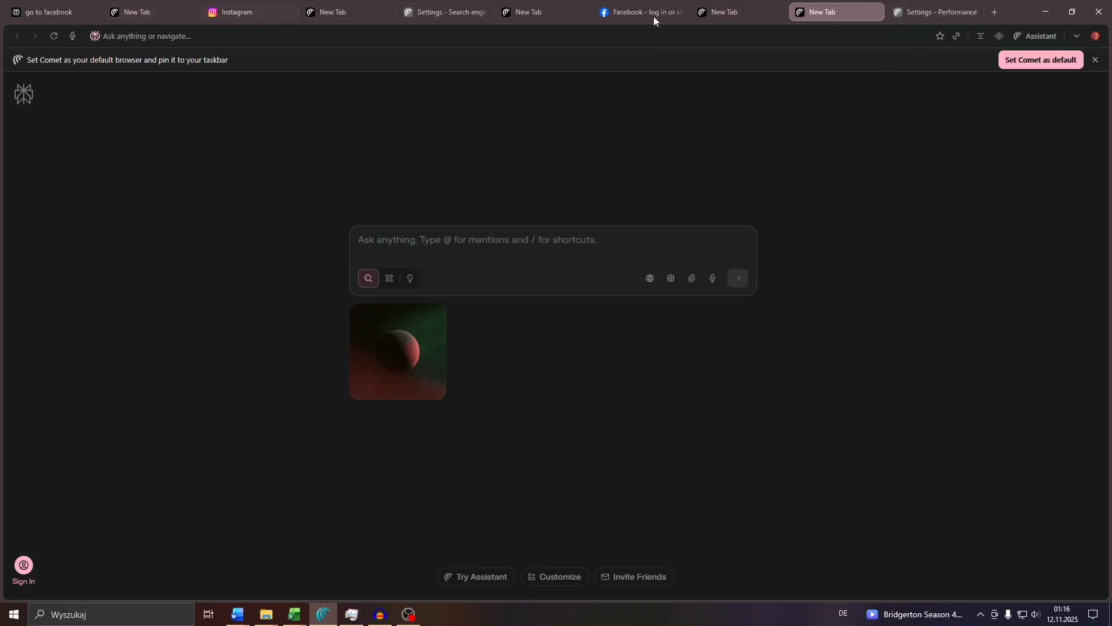
# Examine the memory footprint and CPU use of the open tabs in Comet's own task manager, and close it
pyautogui.rightClick(1017, 12)
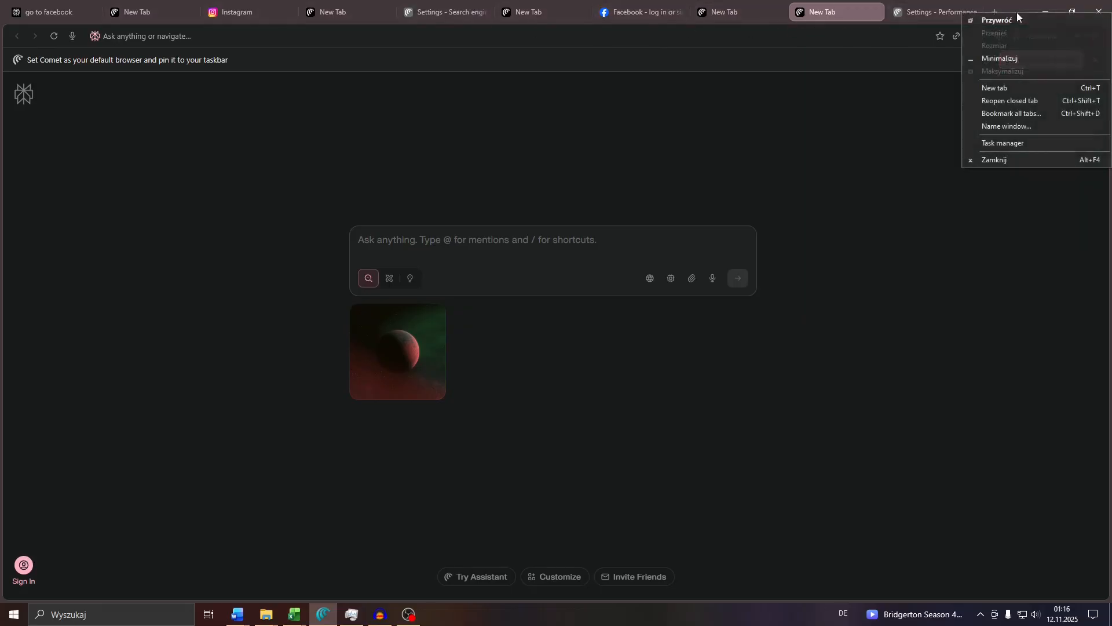
pyautogui.click(1005, 143)
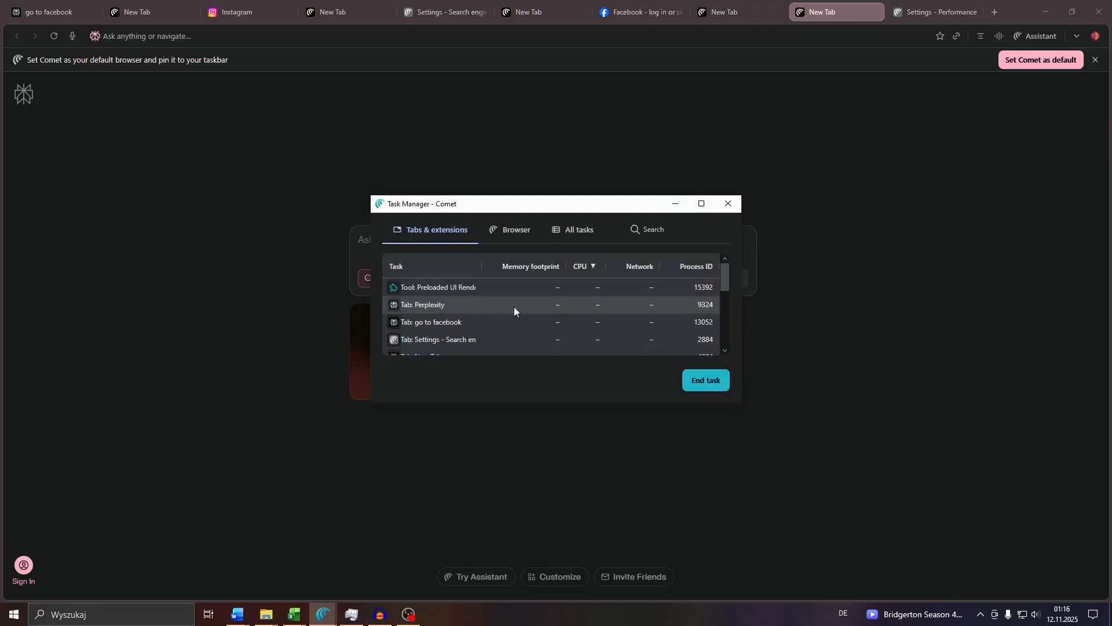
pyautogui.scroll(-2, 535, 295)
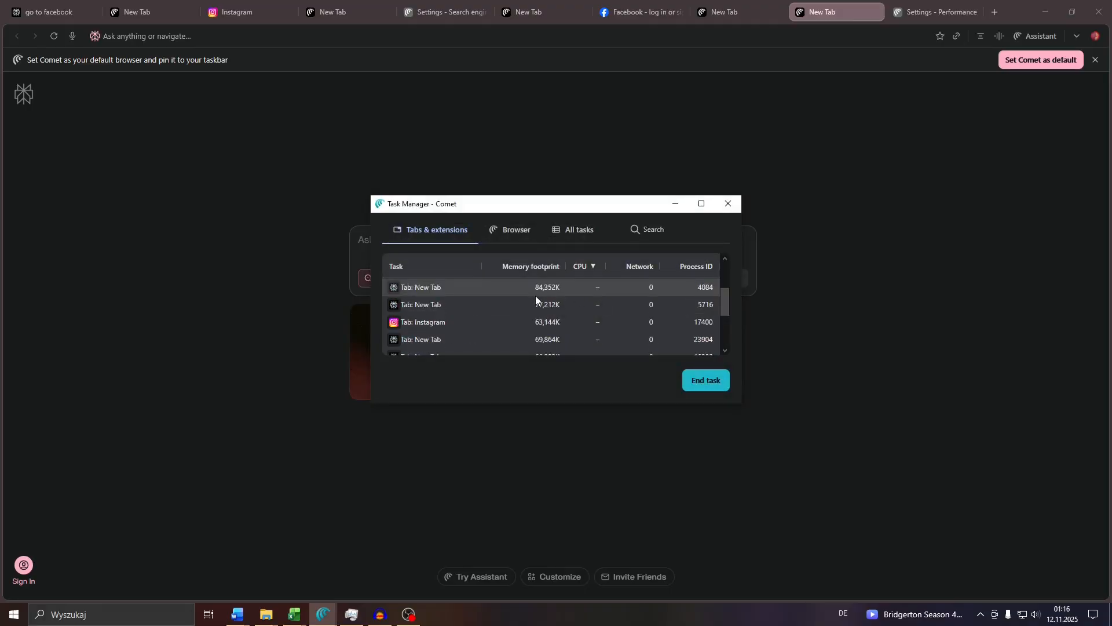
pyautogui.scroll(2, 536, 296)
pyautogui.click(536, 292)
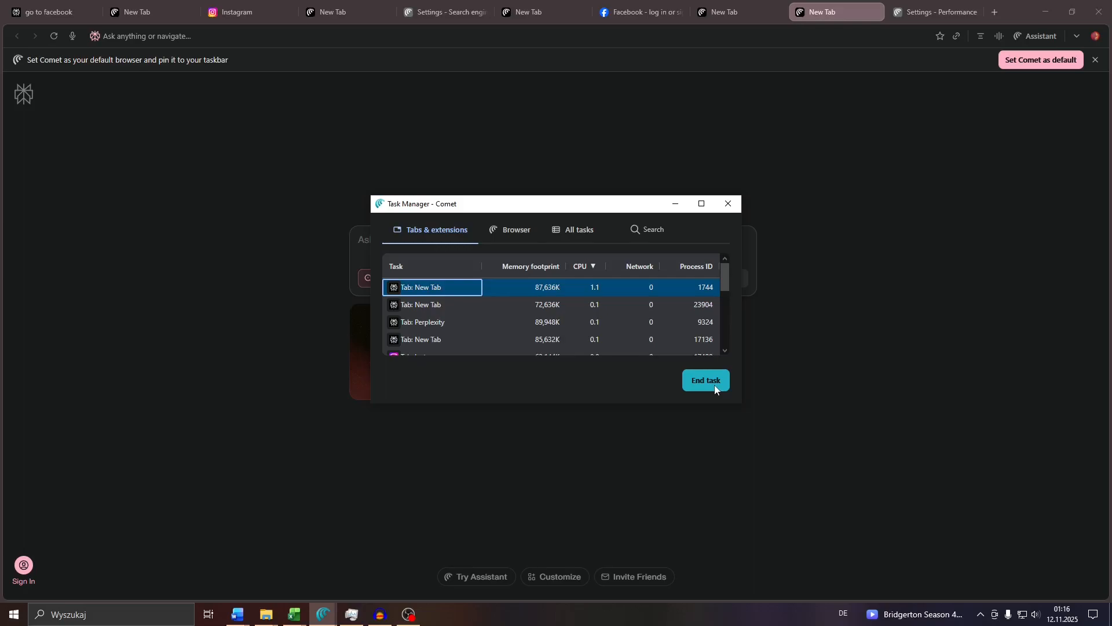
pyautogui.click(728, 204)
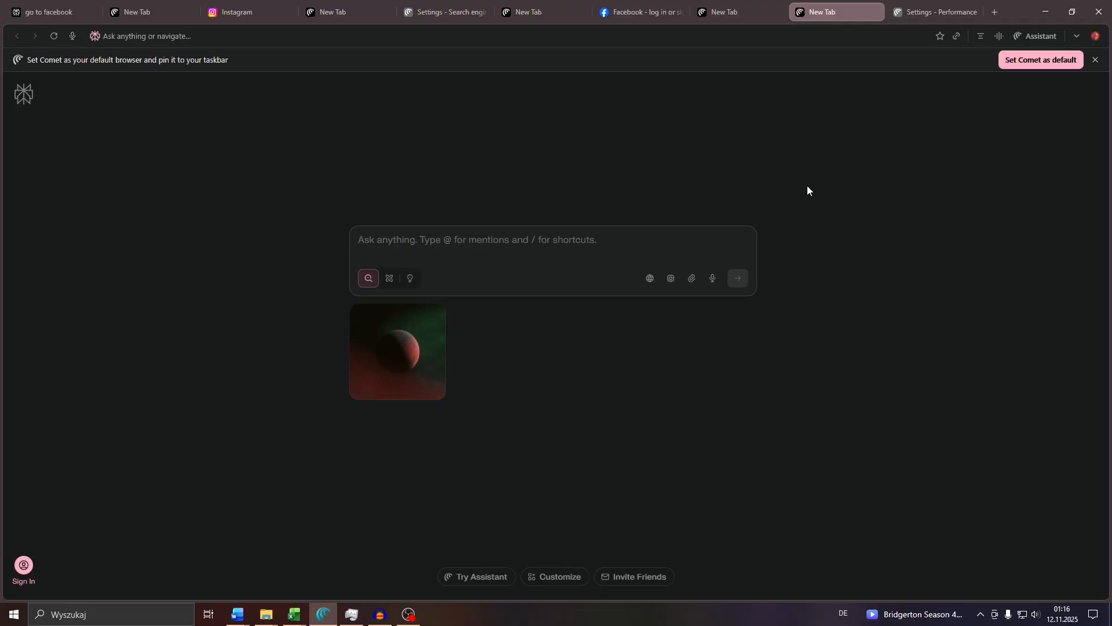
# Turn graphics acceleration off and back on in the System settings
pyautogui.click(916, 13)
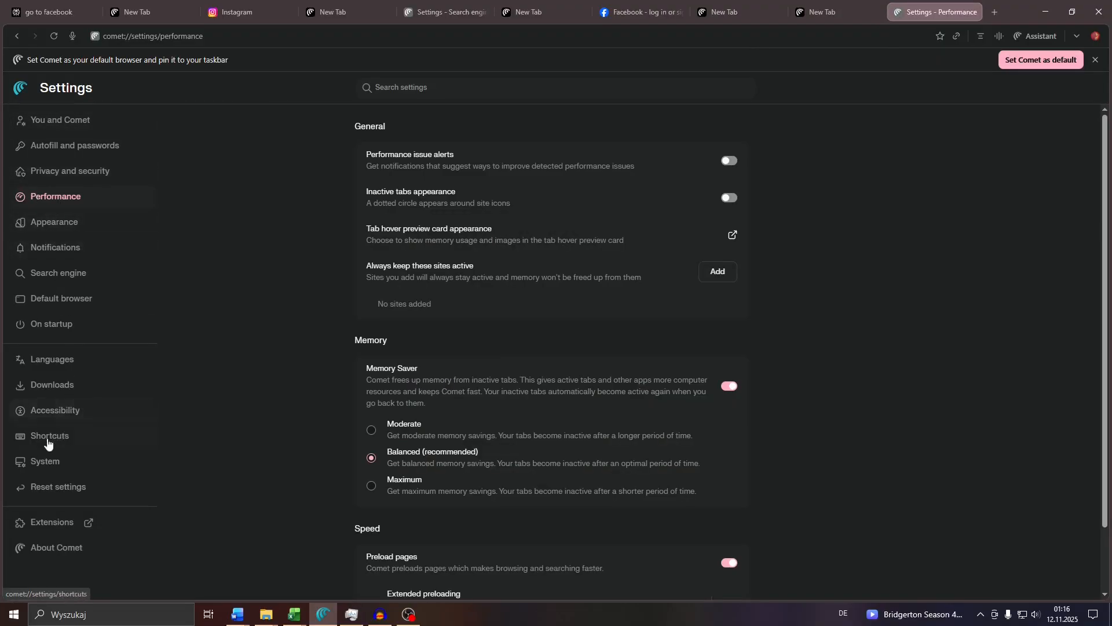
pyautogui.click(52, 468)
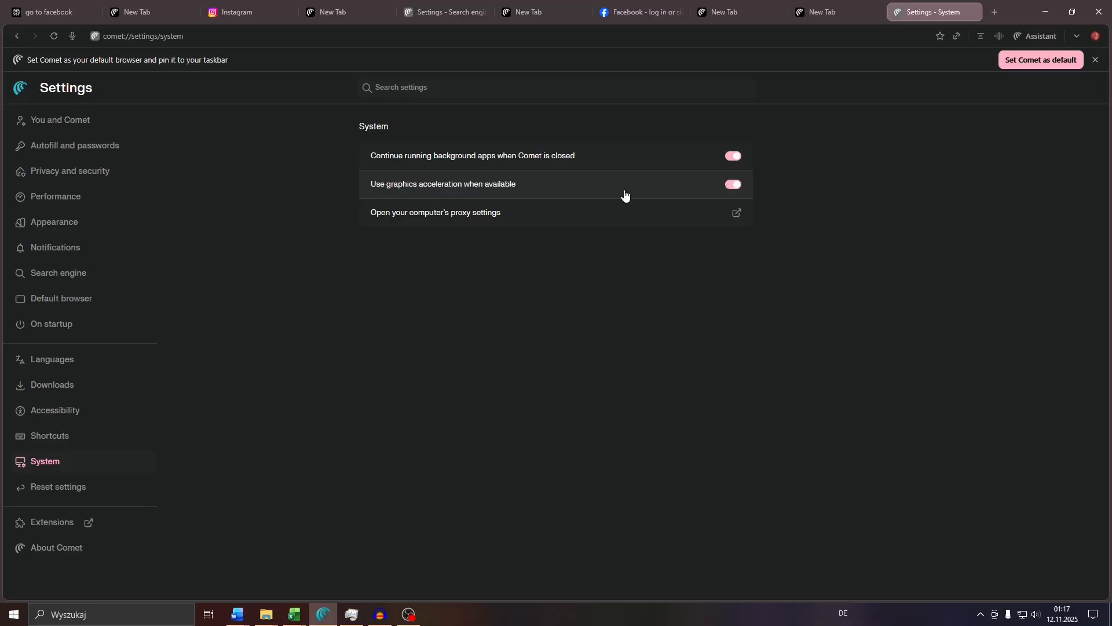
pyautogui.click(731, 185)
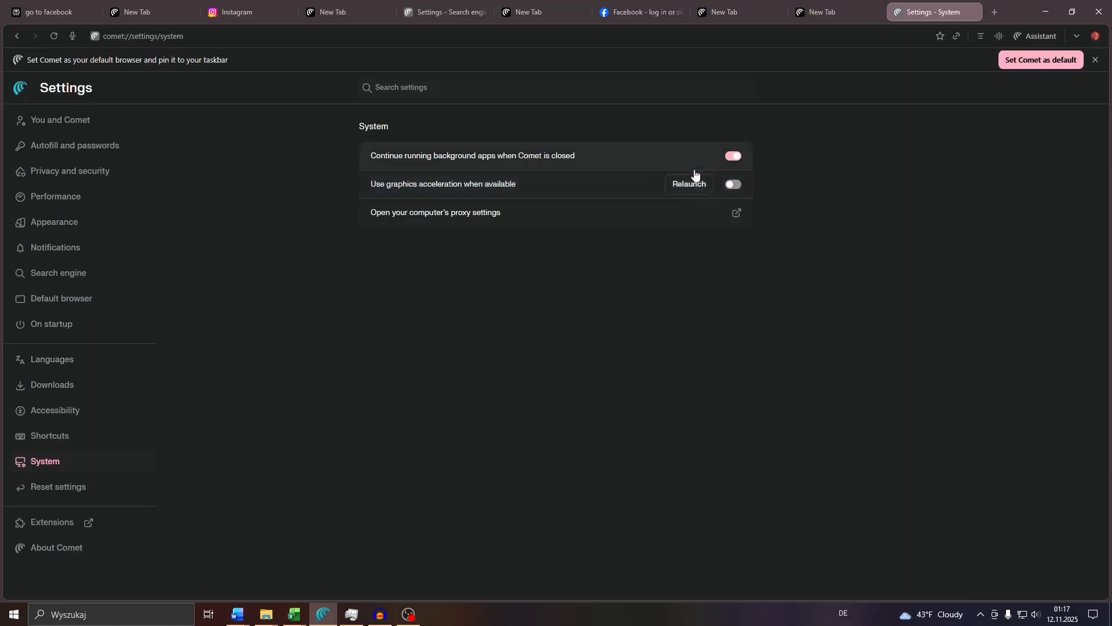
pyautogui.click(731, 185)
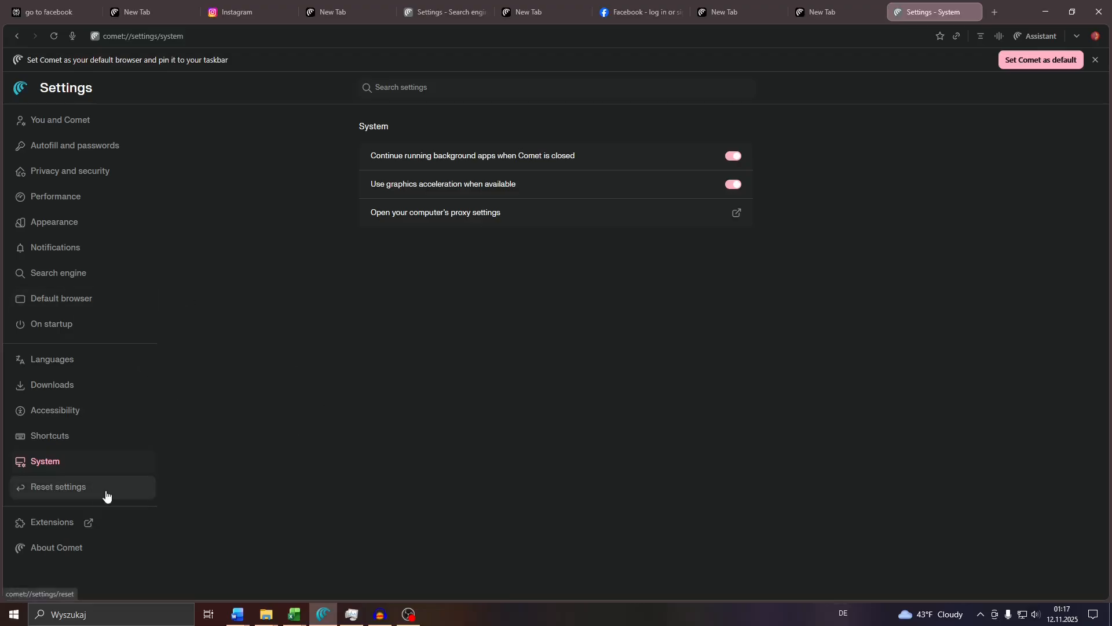
# Review what restoring the settings to their original defaults would affect, and cancel the reset
pyautogui.click(40, 490)
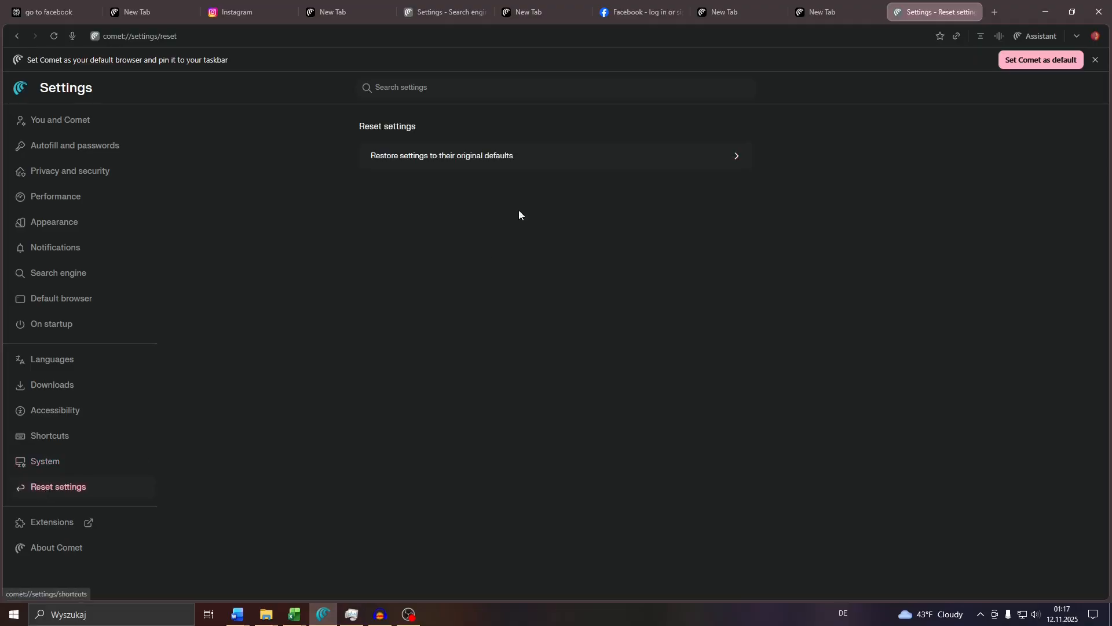
pyautogui.click(411, 162)
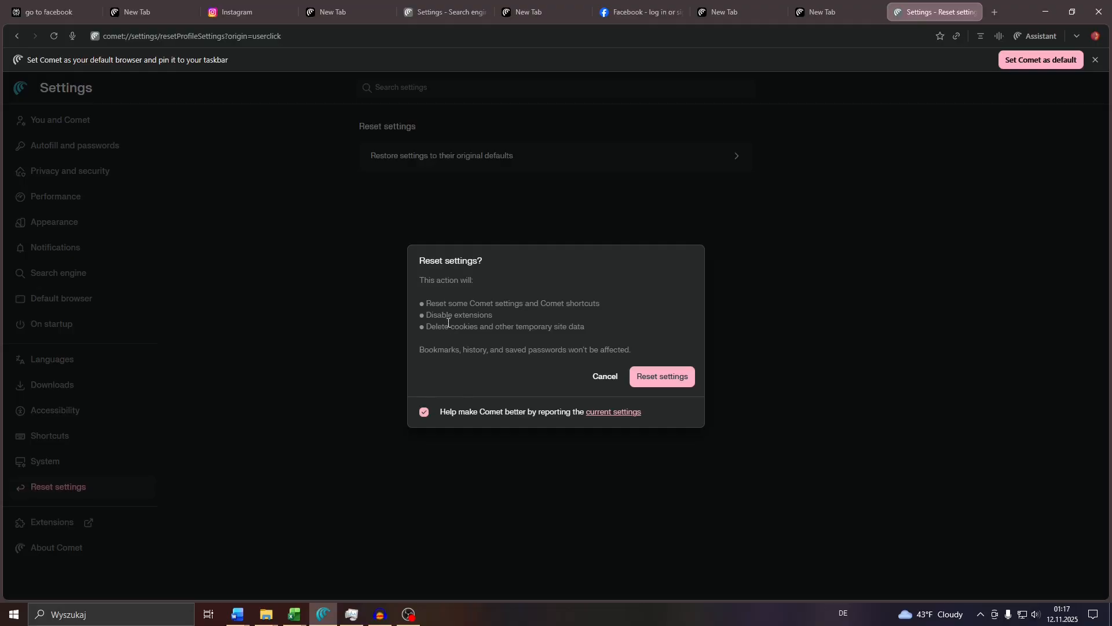
pyautogui.moveTo(506, 316); pyautogui.dragTo(442, 316)
pyautogui.click(530, 314)
pyautogui.moveTo(436, 326); pyautogui.dragTo(581, 329)
pyautogui.click(565, 331)
pyautogui.click(607, 377)
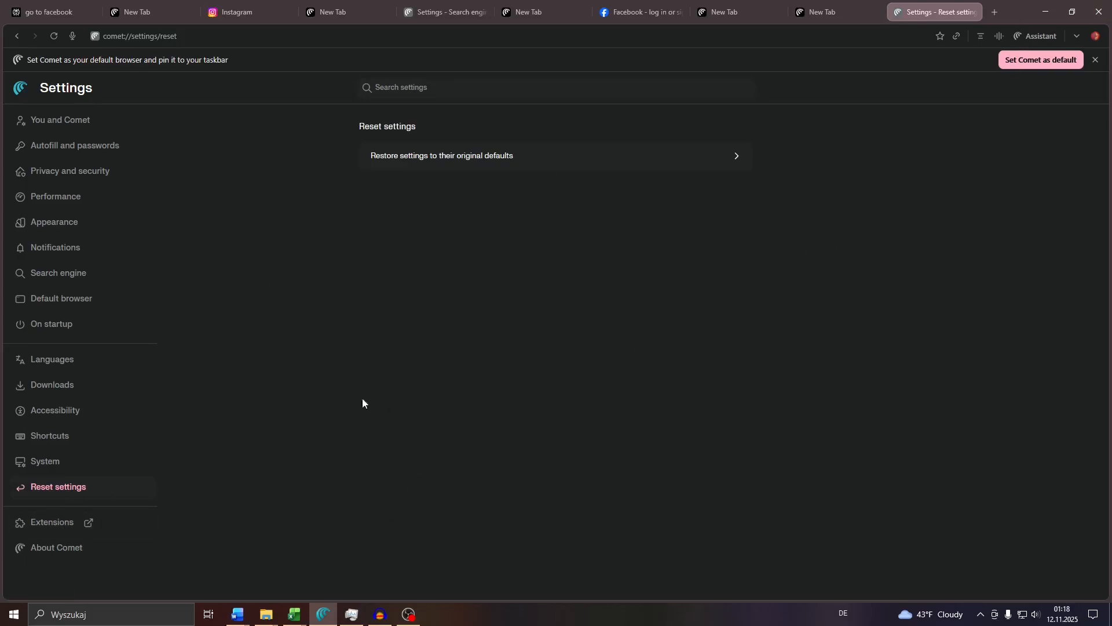
# Open the extensions management page to examine the installed extensions
pyautogui.click(43, 523)
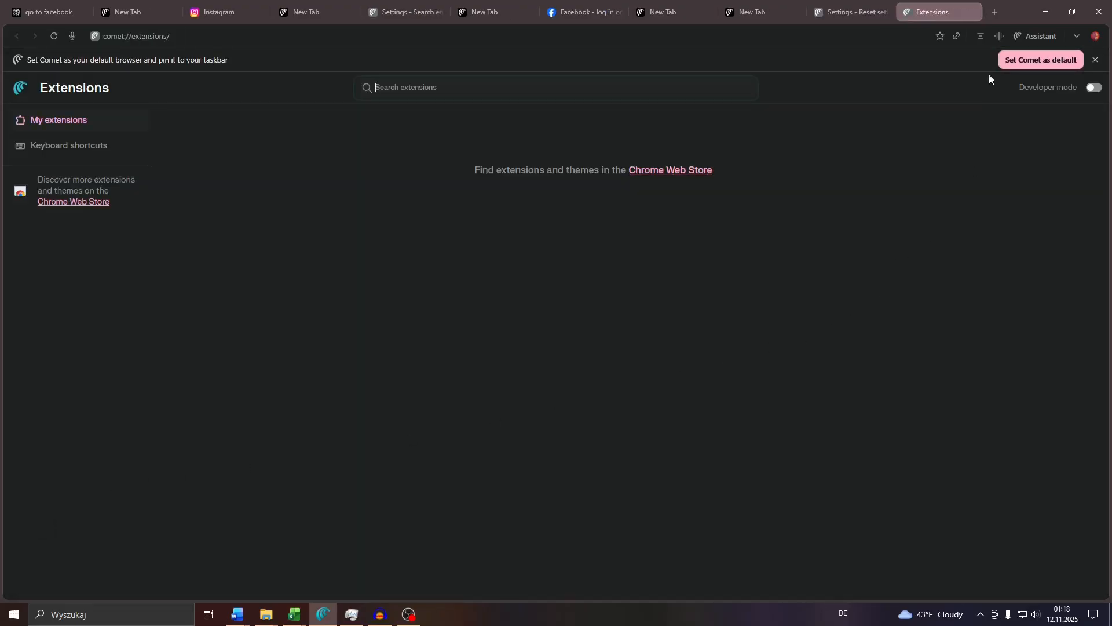
pyautogui.click(1077, 36)
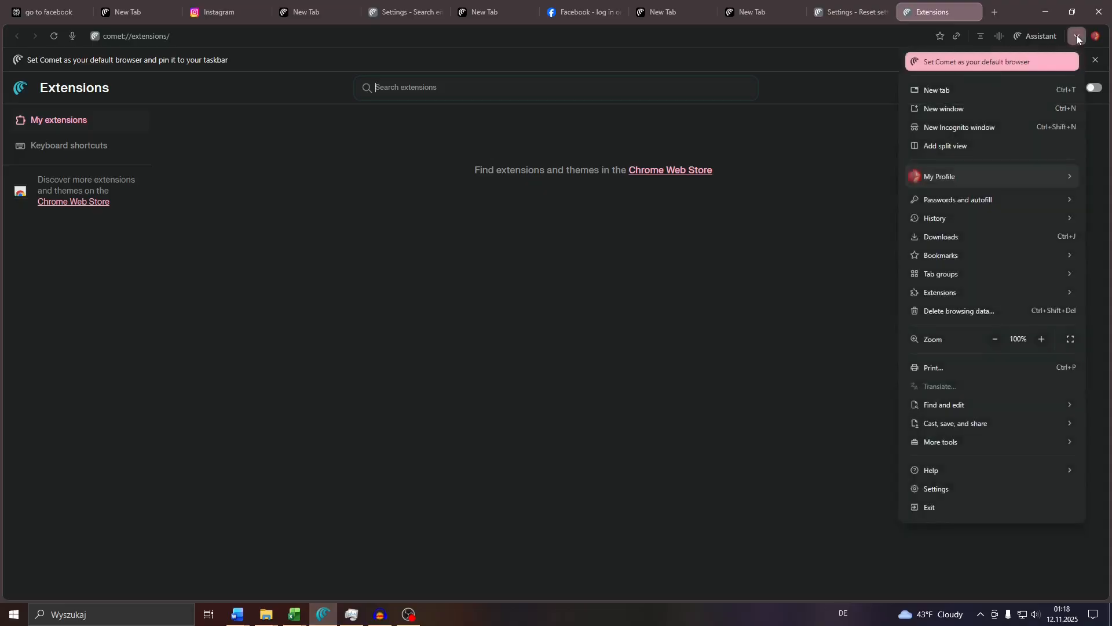
pyautogui.moveTo(941, 297)
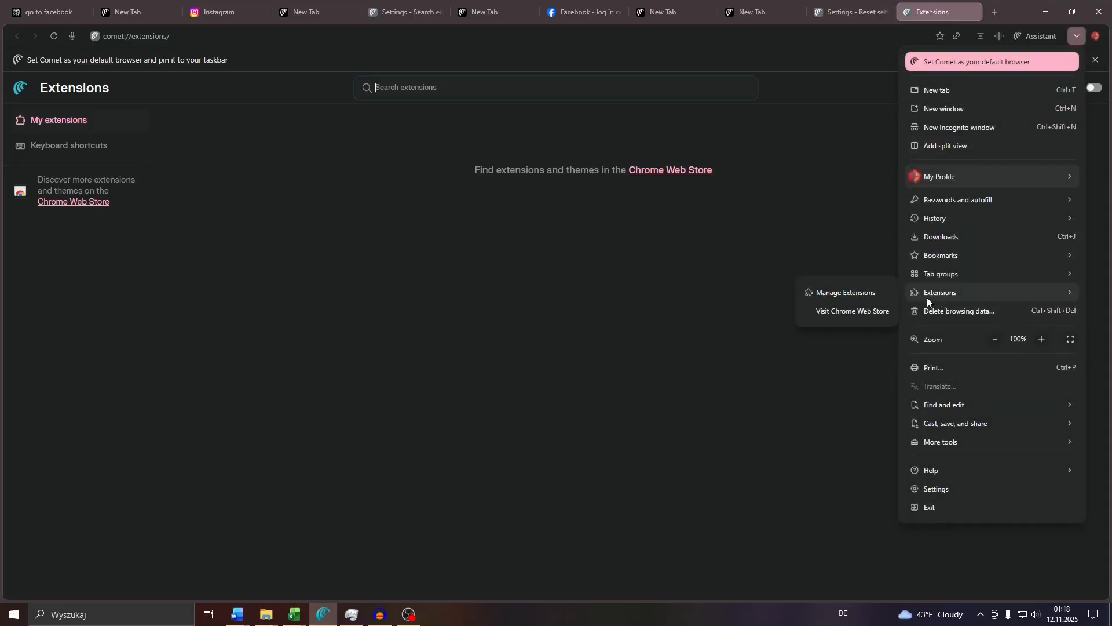
pyautogui.click(847, 297)
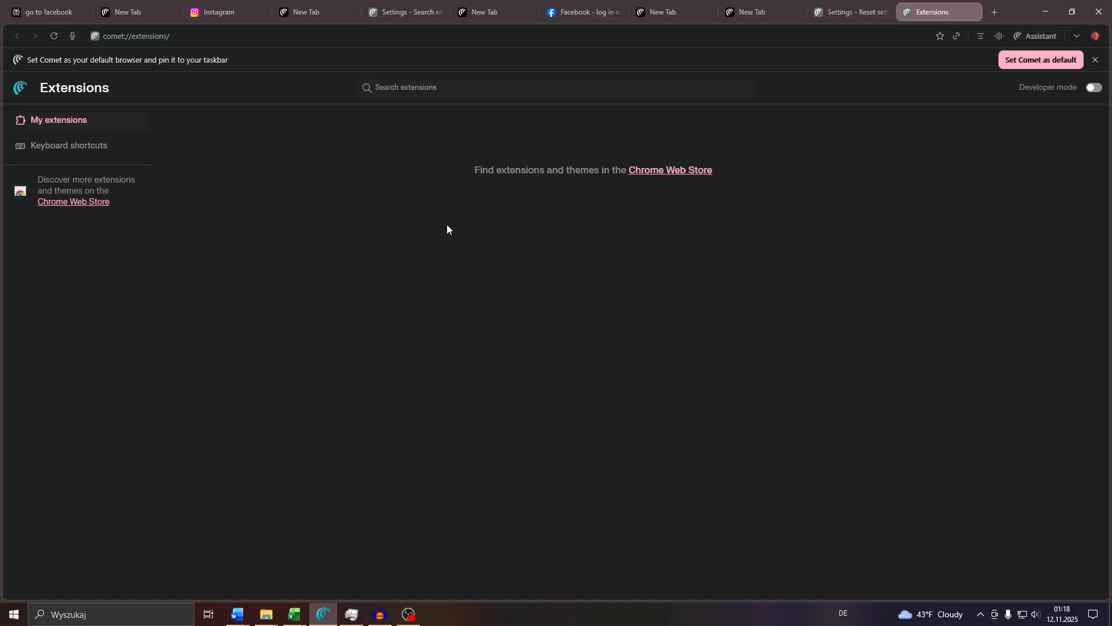
pyautogui.click(756, 14)
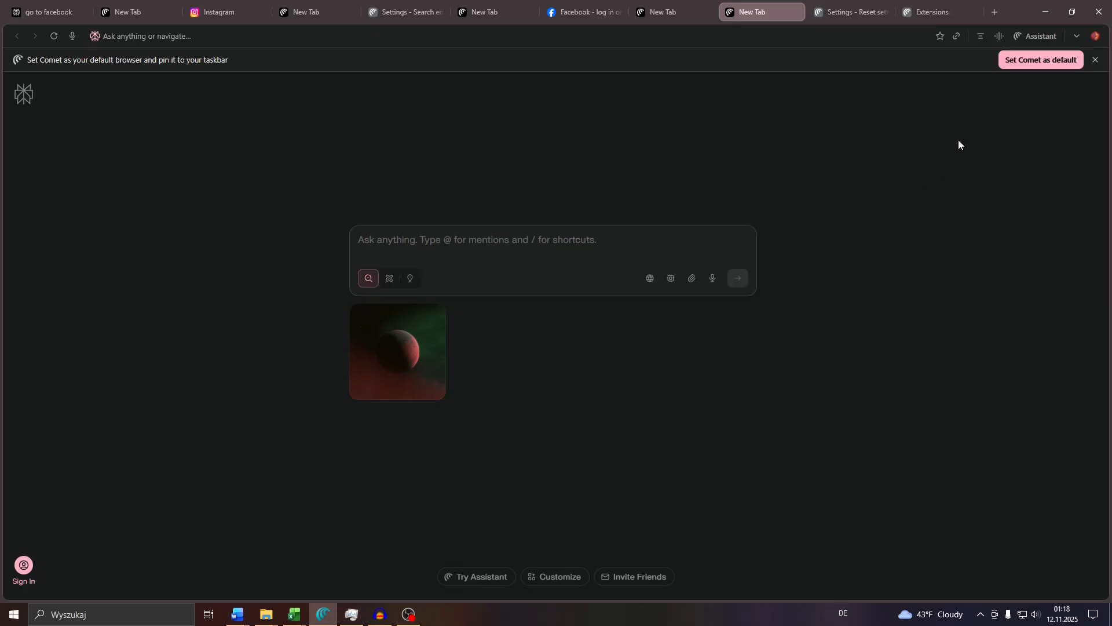
pyautogui.click(1078, 36)
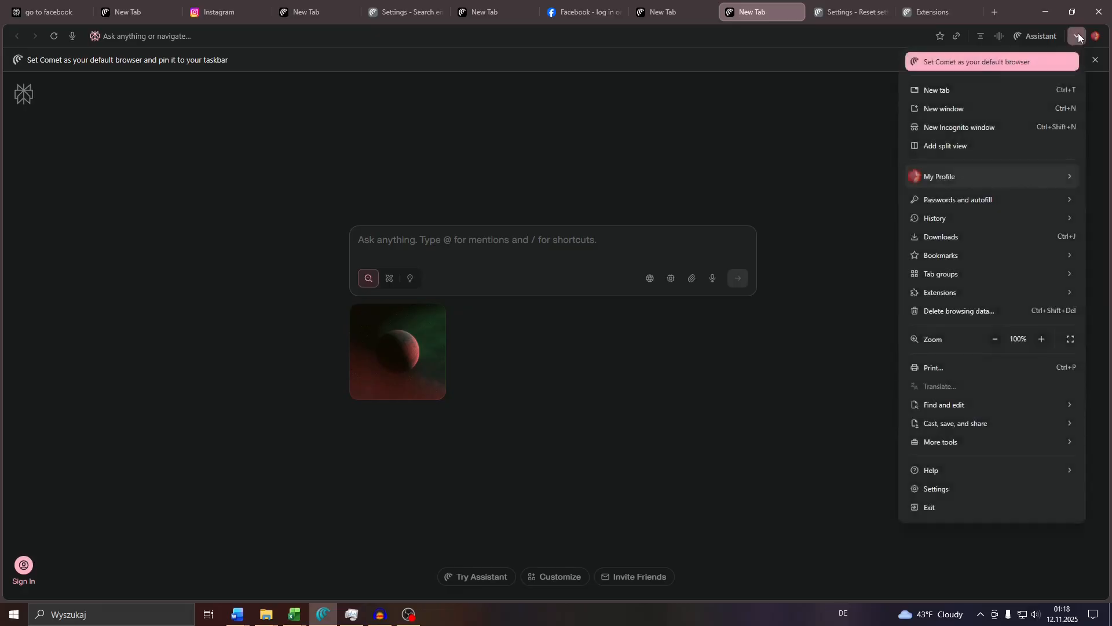
pyautogui.click(1079, 35)
# Check for a Comet update on the About Comet settings page and read the update status
pyautogui.click(858, 15)
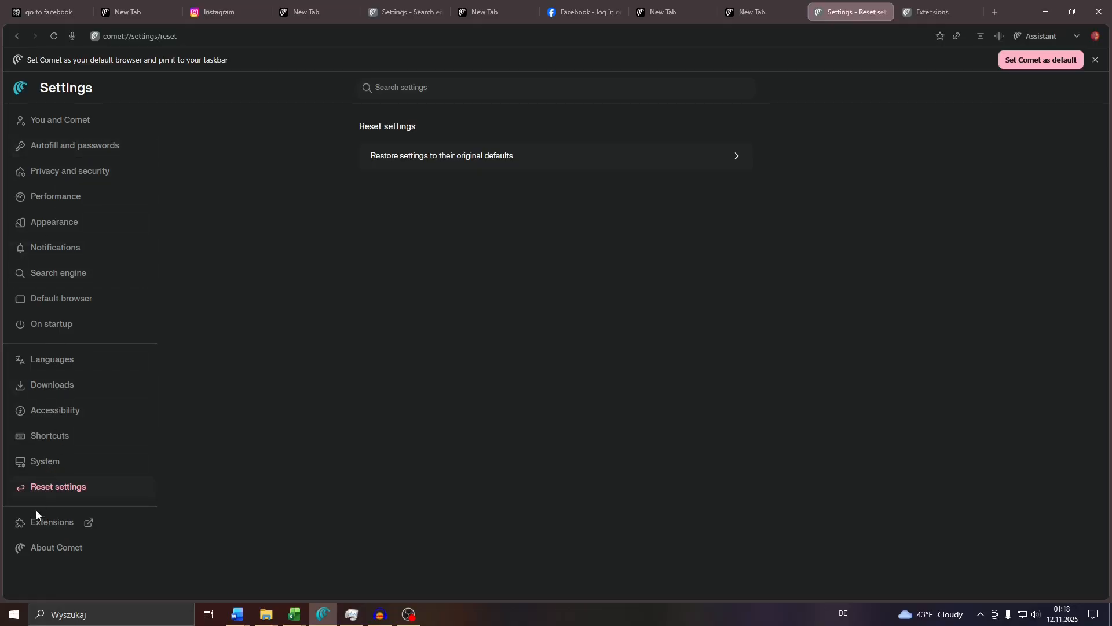
pyautogui.click(59, 555)
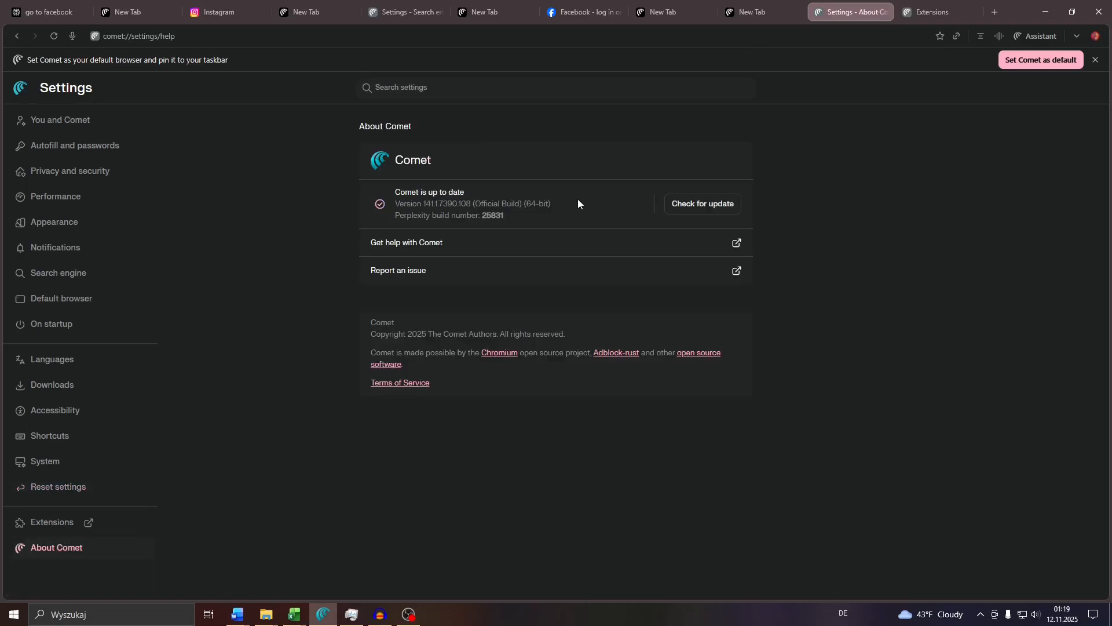
pyautogui.click(704, 210)
pyautogui.moveTo(395, 196); pyautogui.dragTo(467, 192)
pyautogui.click(421, 195)
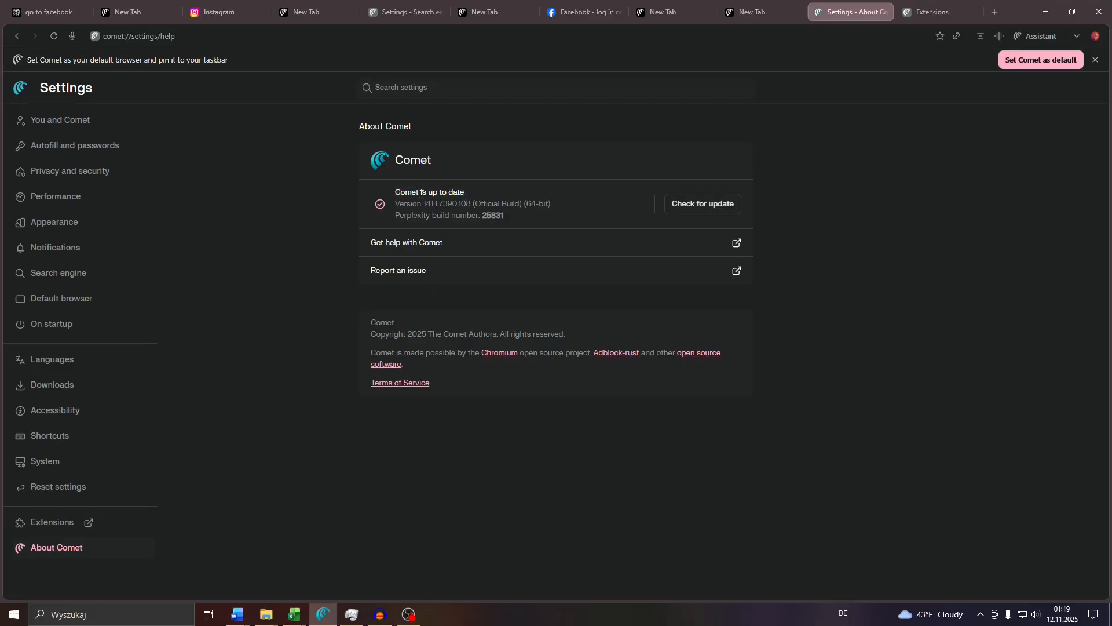